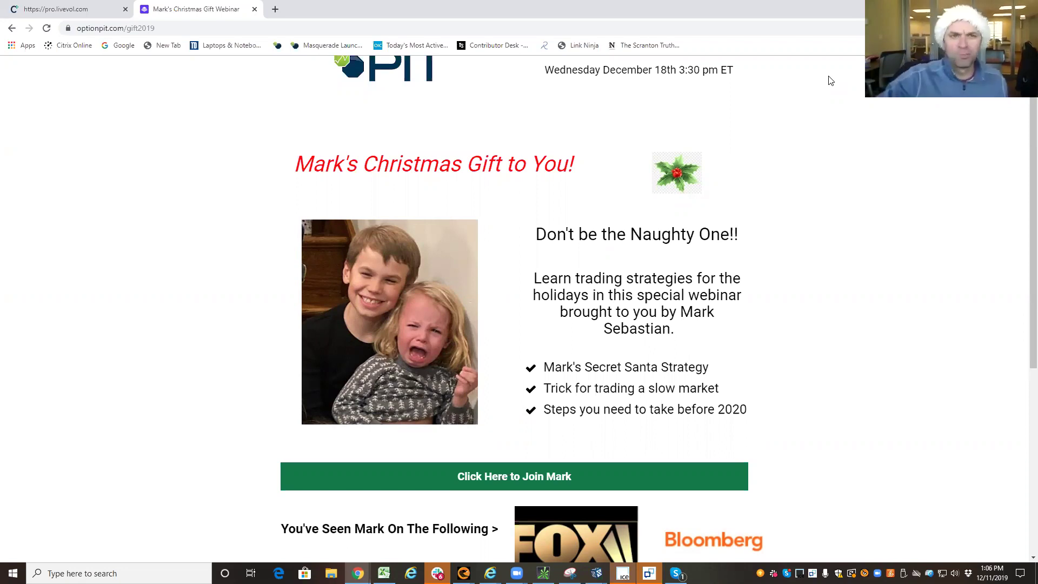
# Step: Show the ^VIX Stock Chart with six months of daily candlesticks in LiveVol
pyautogui.click(65, 10)
pyautogui.moveTo(215, 80)
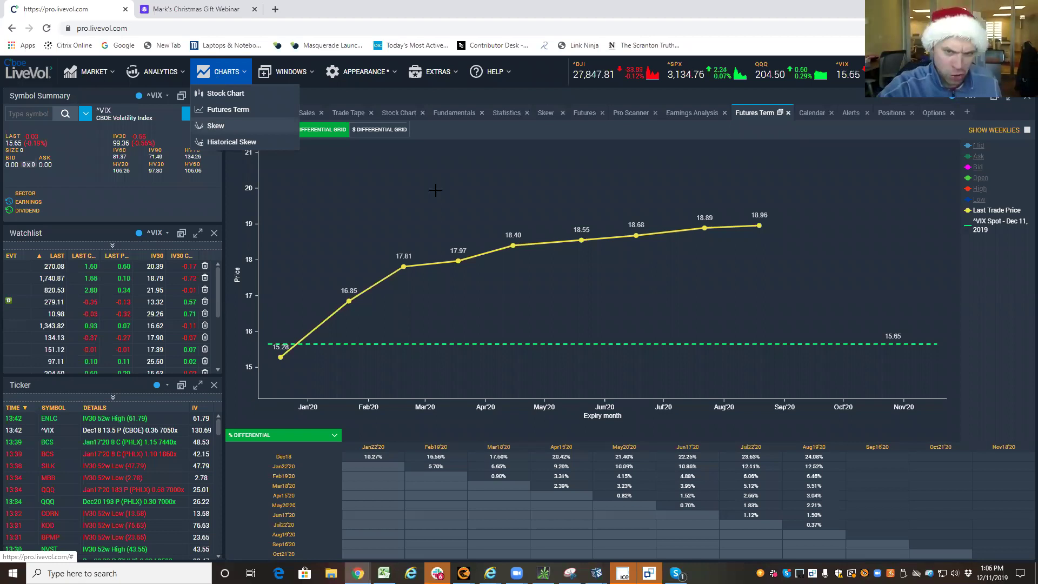
pyautogui.click(393, 115)
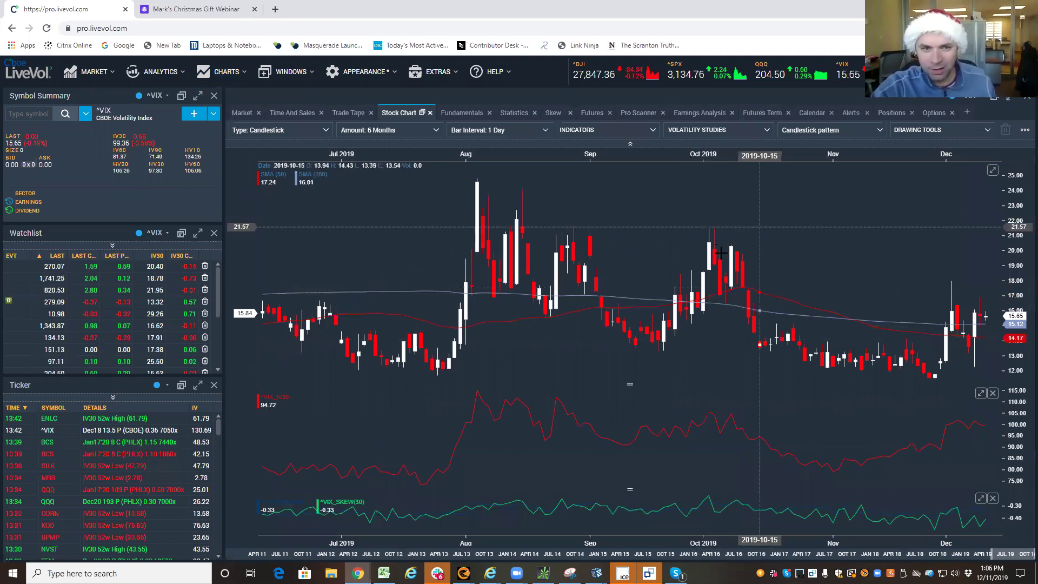
# Step: Load the S&P 500 index (^SPX) into the stock chart by searching 'sp'
pyautogui.click(45, 114)
pyautogui.write('spx')
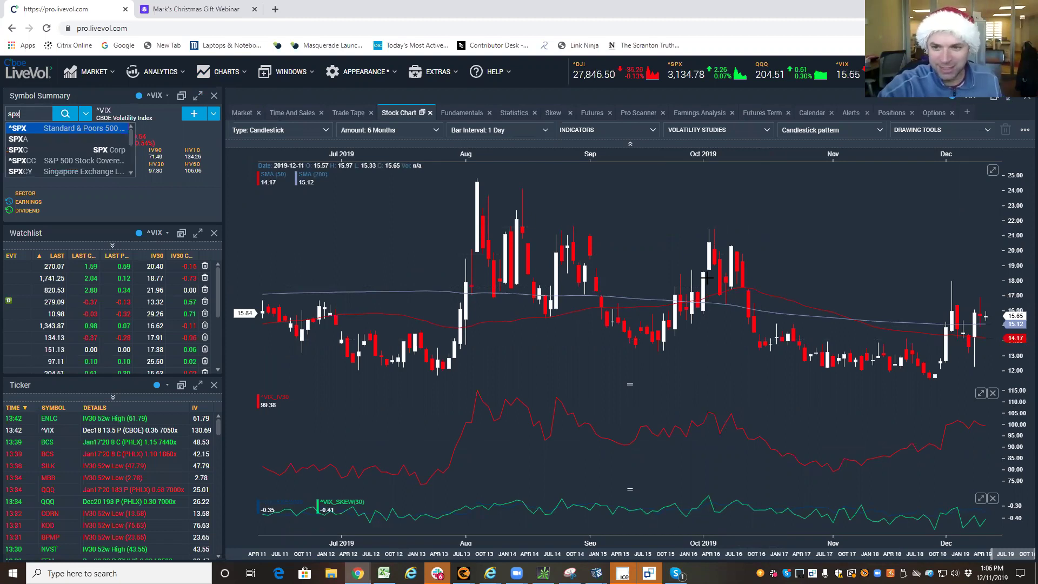
pyautogui.press('Return')
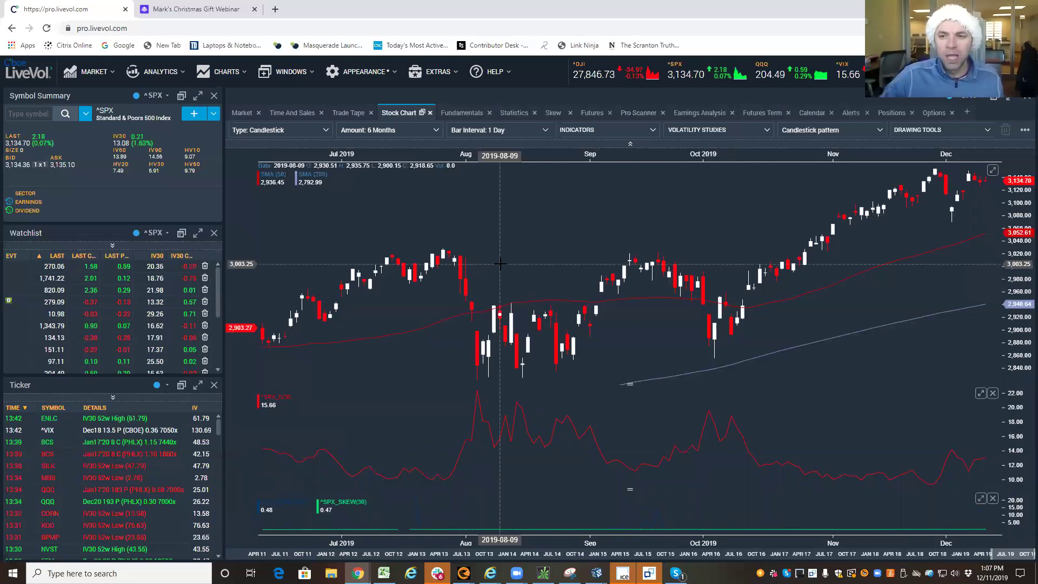
# Step: Show the ^VIX futures term structure, rising to 18.95 above the 15.65 spot line
pyautogui.click(765, 116)
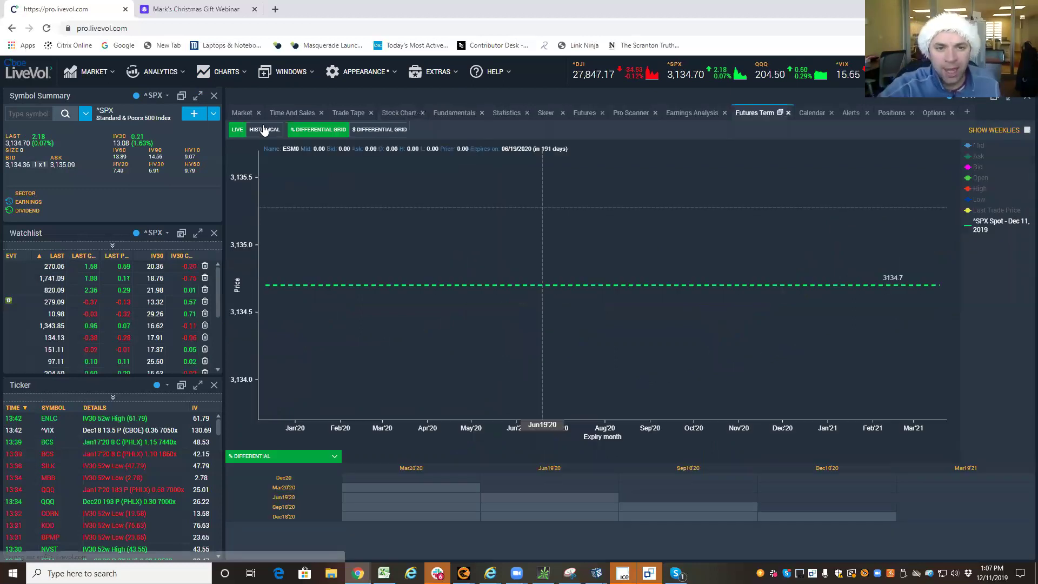
pyautogui.click(27, 114)
pyautogui.write('vix')
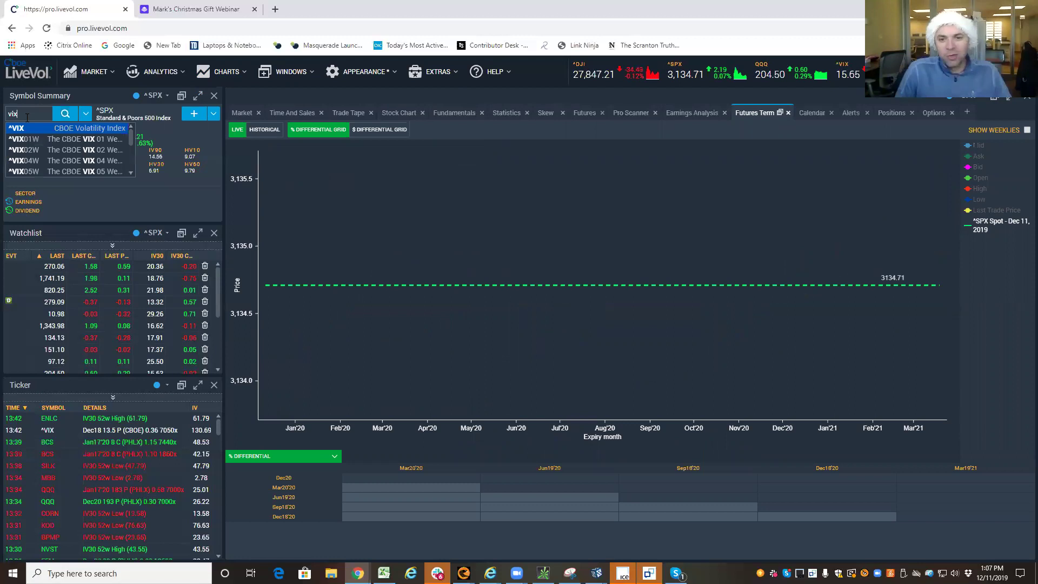
pyautogui.press('Return')
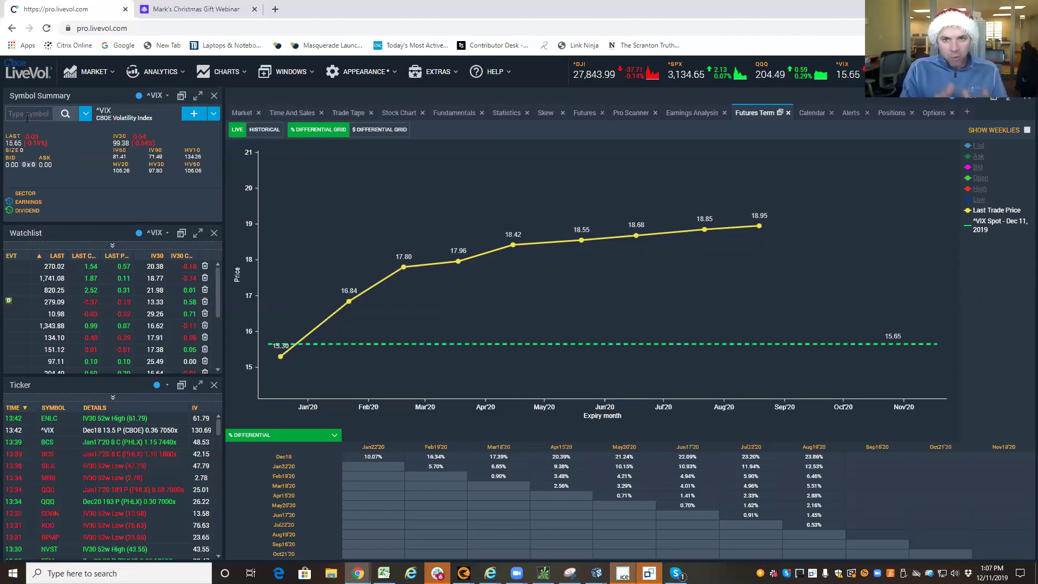
# Step: Switch the futures term view to the historical 11 Dec 2019 curve by days to expiration
pyautogui.click(27, 118)
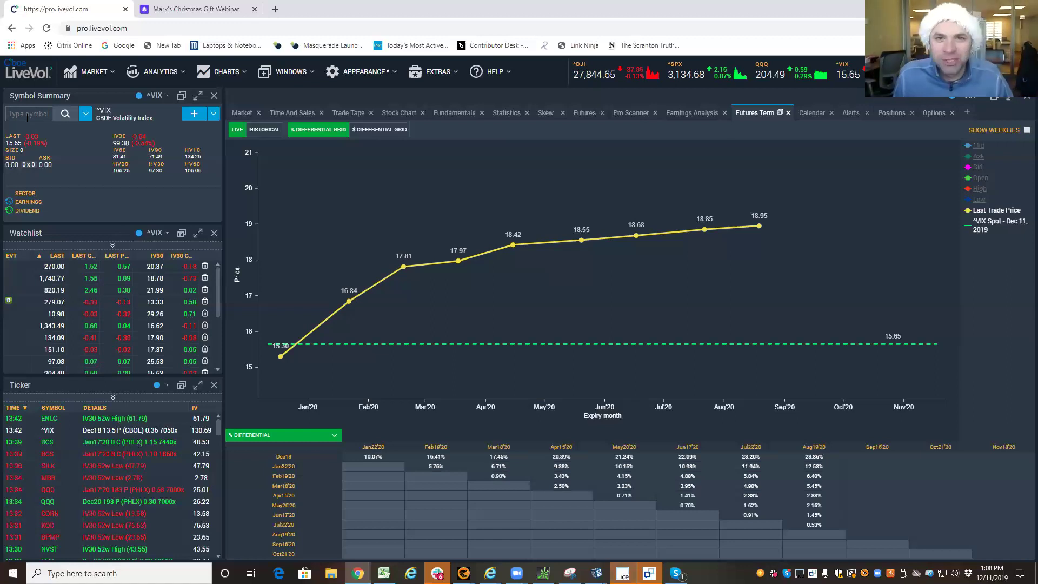
pyautogui.click(27, 117)
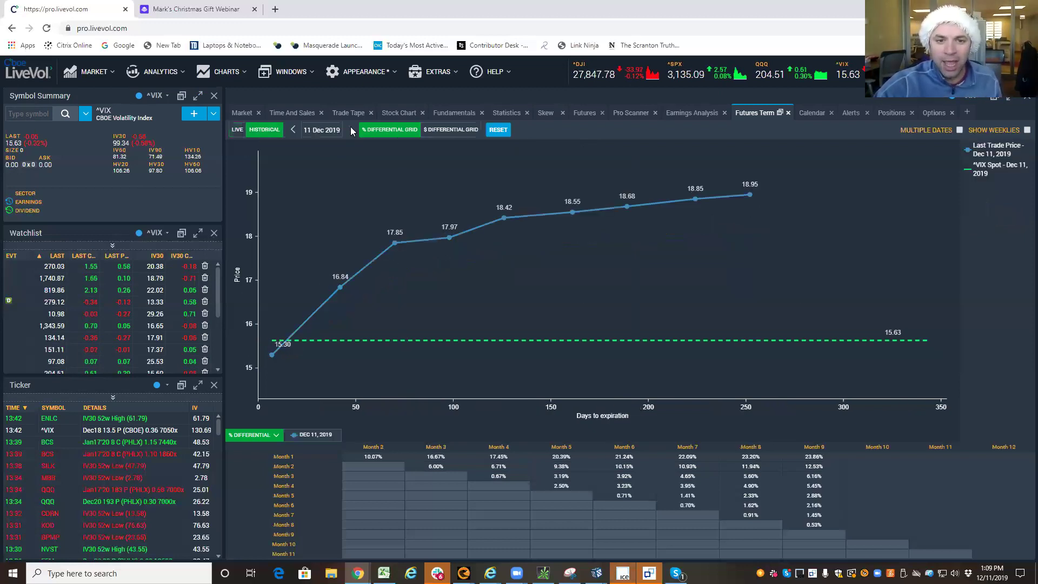
# Step: Step the historical curve back to 06 Dec 2019 and read the 14.41 and 18.87 points
pyautogui.click(293, 130)
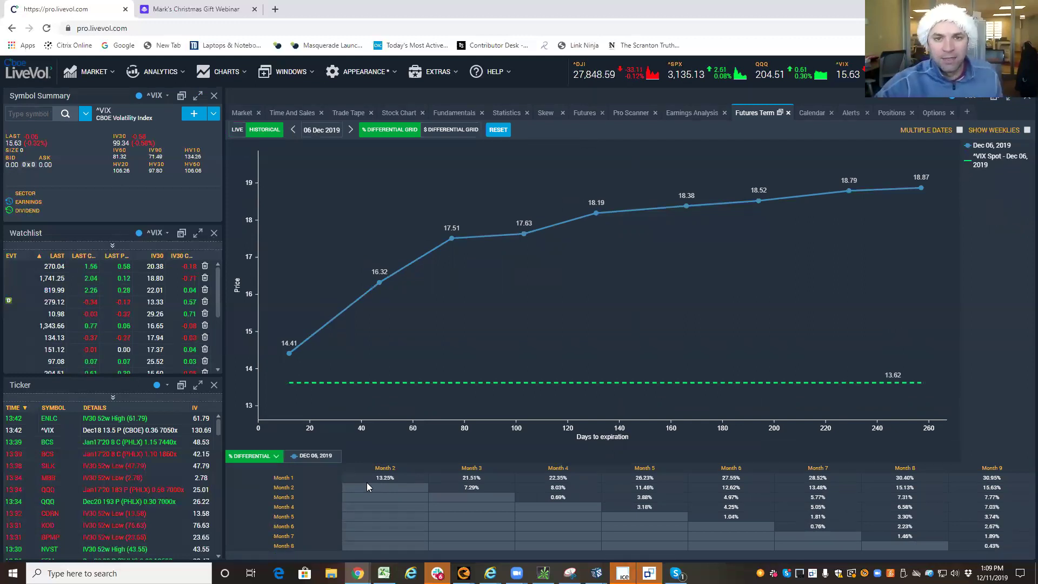
pyautogui.click(291, 352)
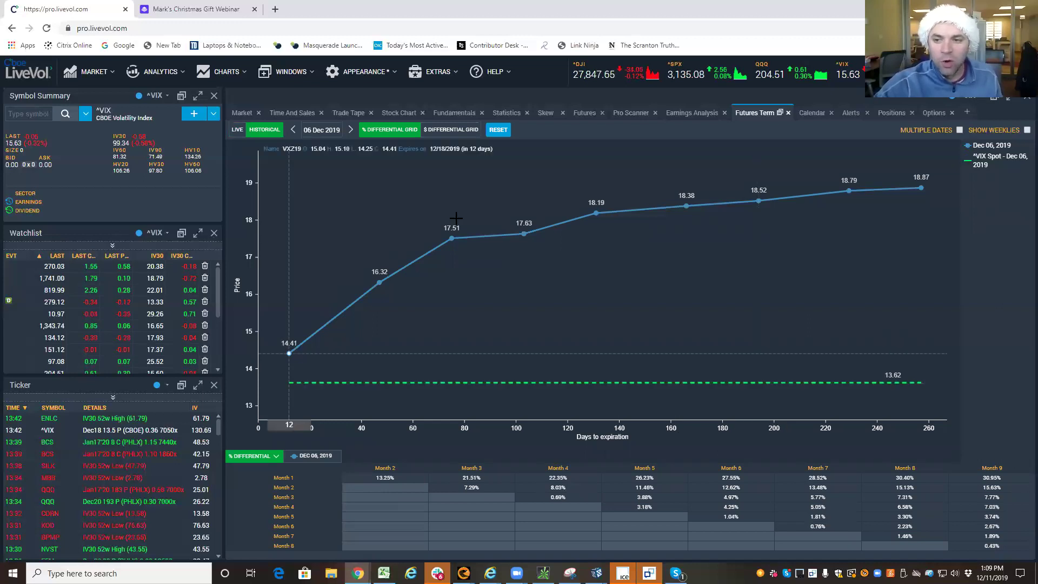
pyautogui.click(832, 182)
pyautogui.click(316, 355)
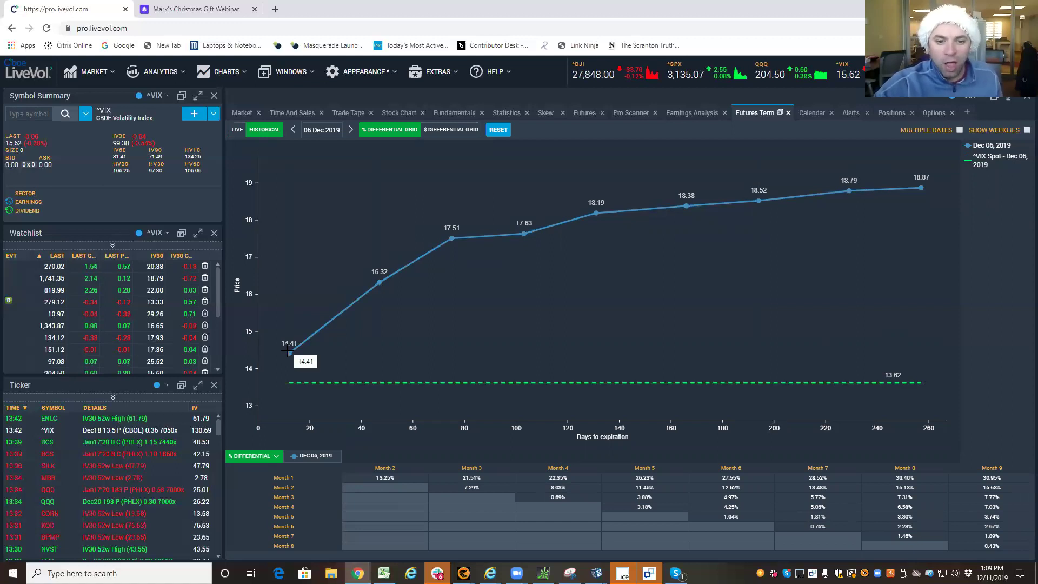
pyautogui.click(326, 327)
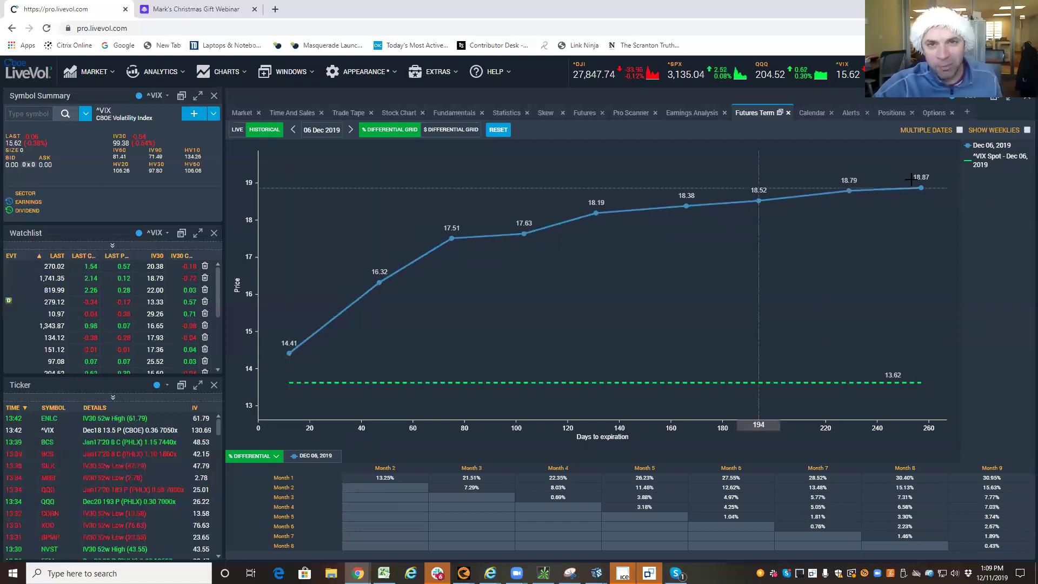
pyautogui.click(908, 182)
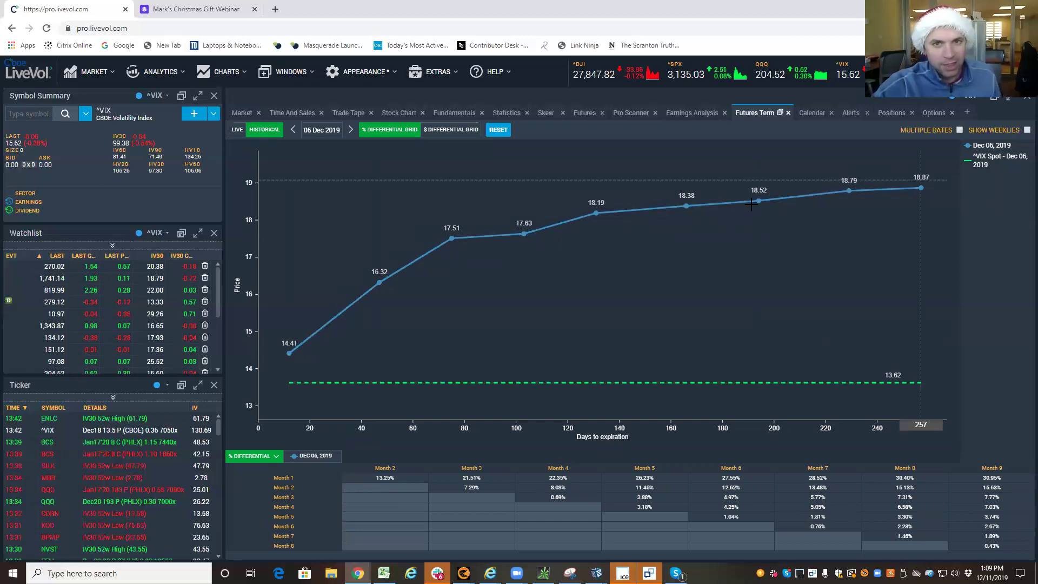
pyautogui.click(751, 205)
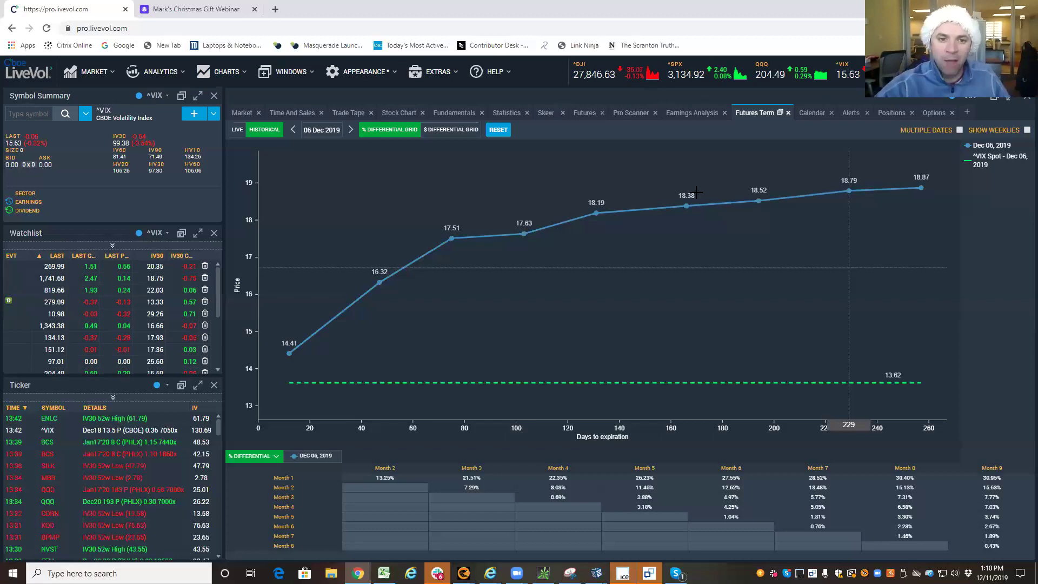
# Step: Pick 26 Sep 2019 in the date calendar to load that historical curve
pyautogui.click(313, 133)
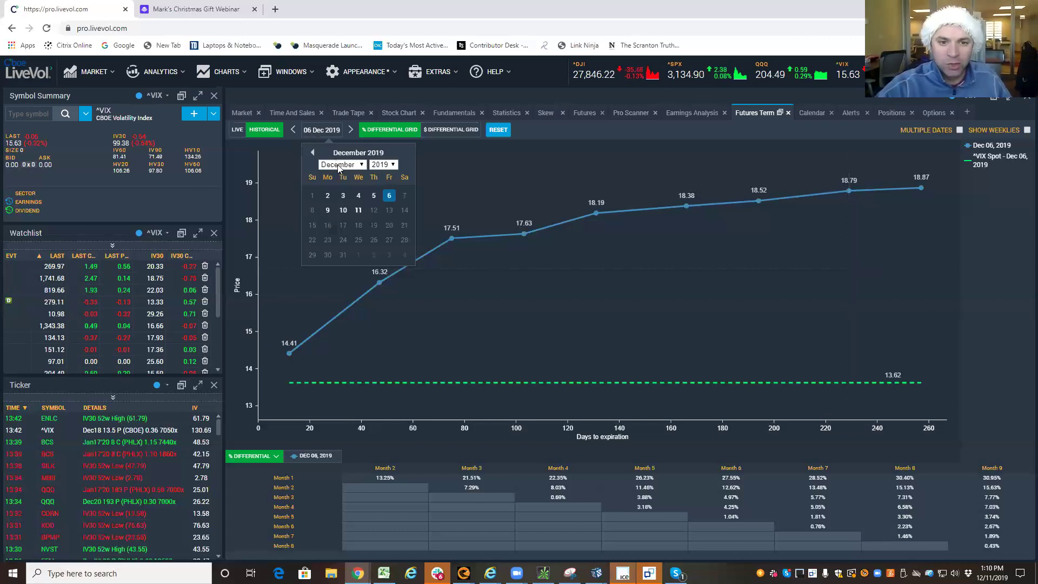
pyautogui.click(342, 164)
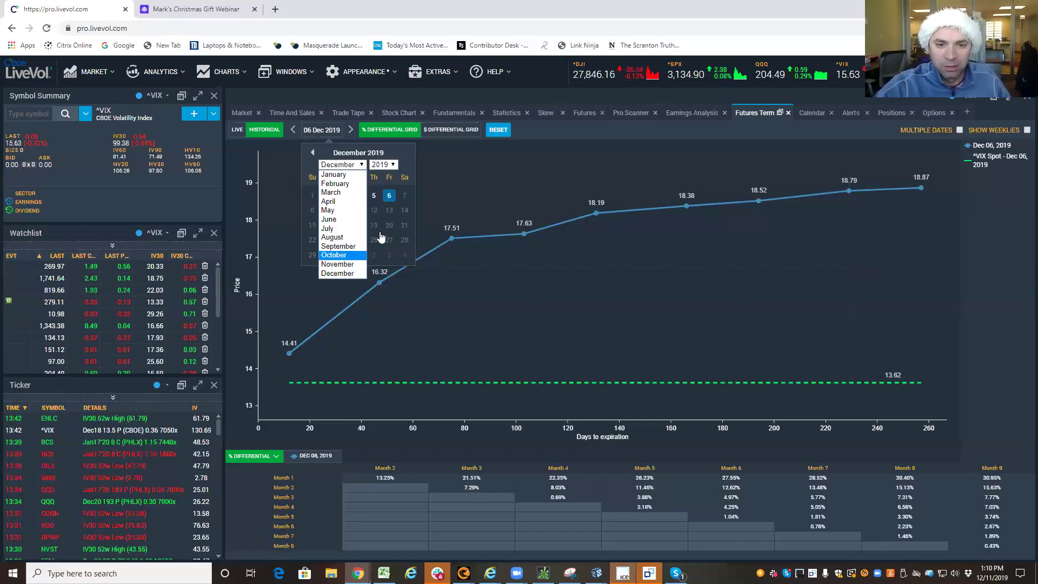
pyautogui.click(357, 236)
pyautogui.click(374, 239)
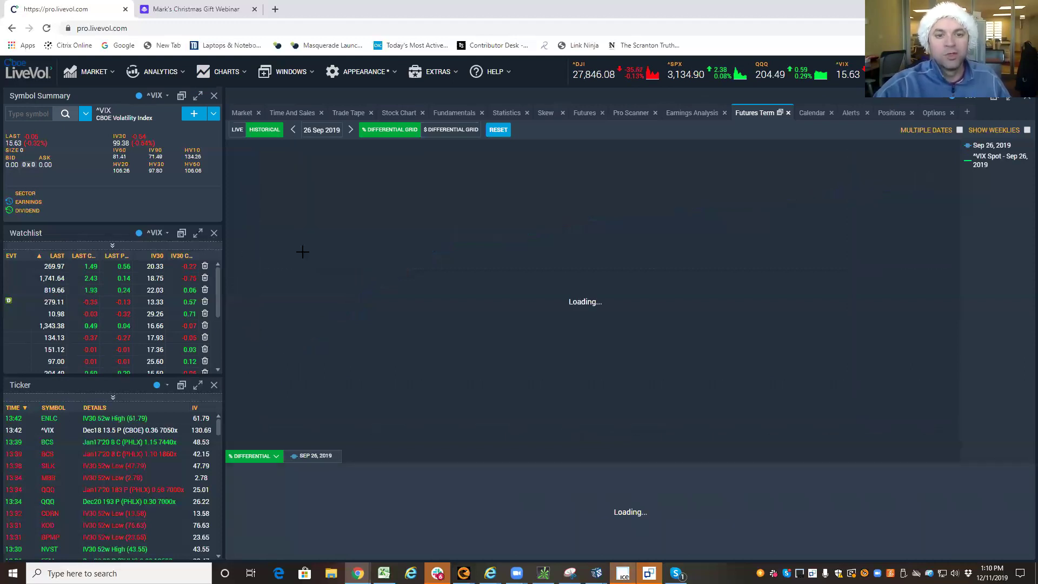
# Step: Advance the curve one trading day at a time from 27 Sep to 02 Oct 2019
pyautogui.click(351, 130)
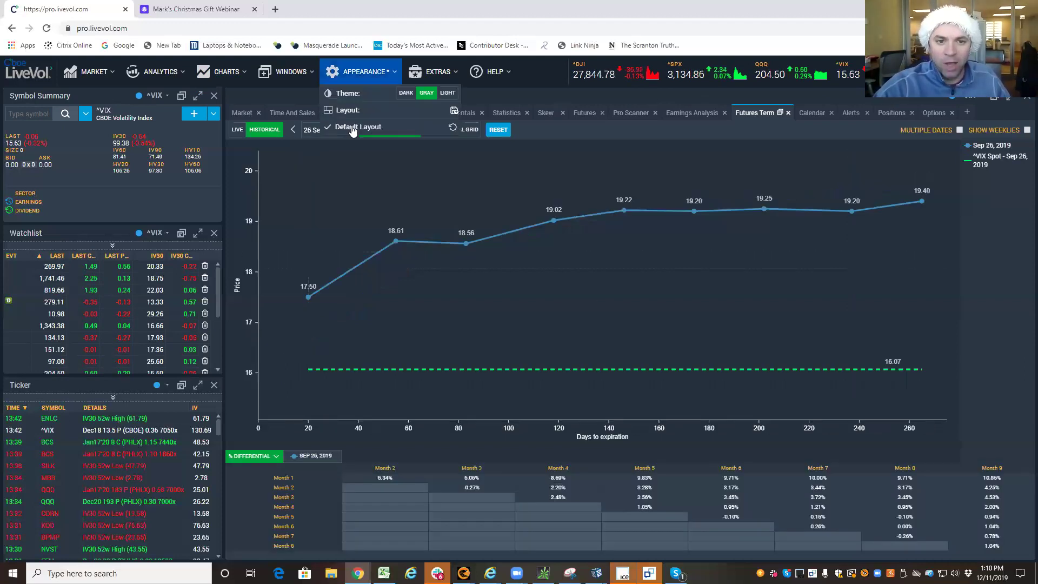
pyautogui.click(351, 130)
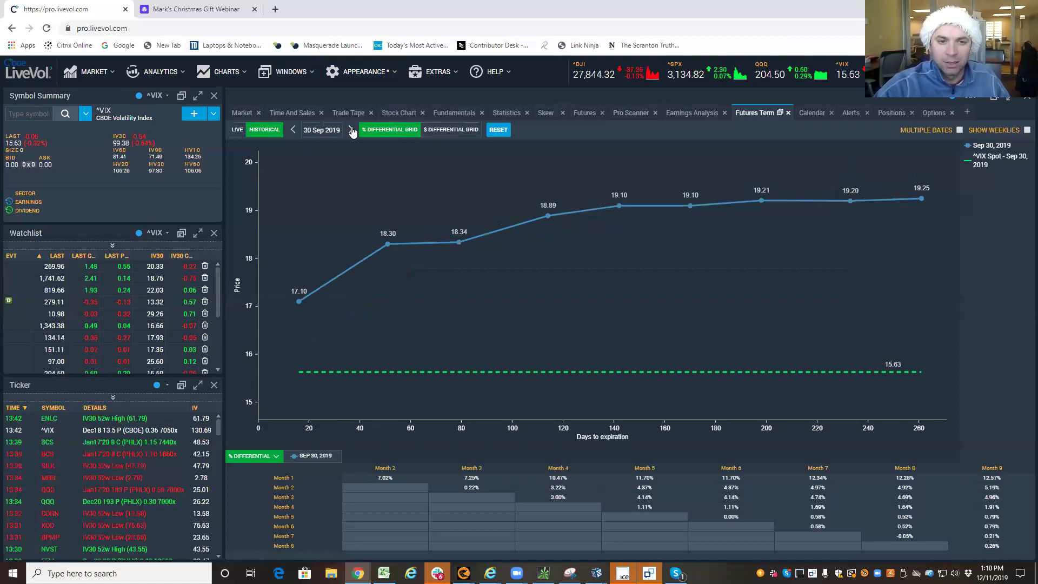
pyautogui.click(351, 130)
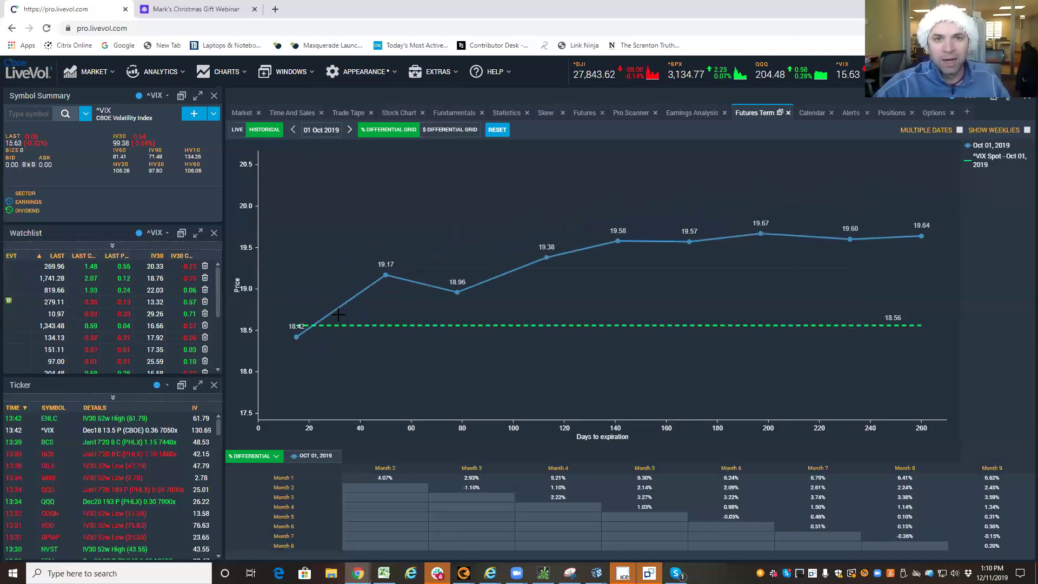
pyautogui.click(350, 131)
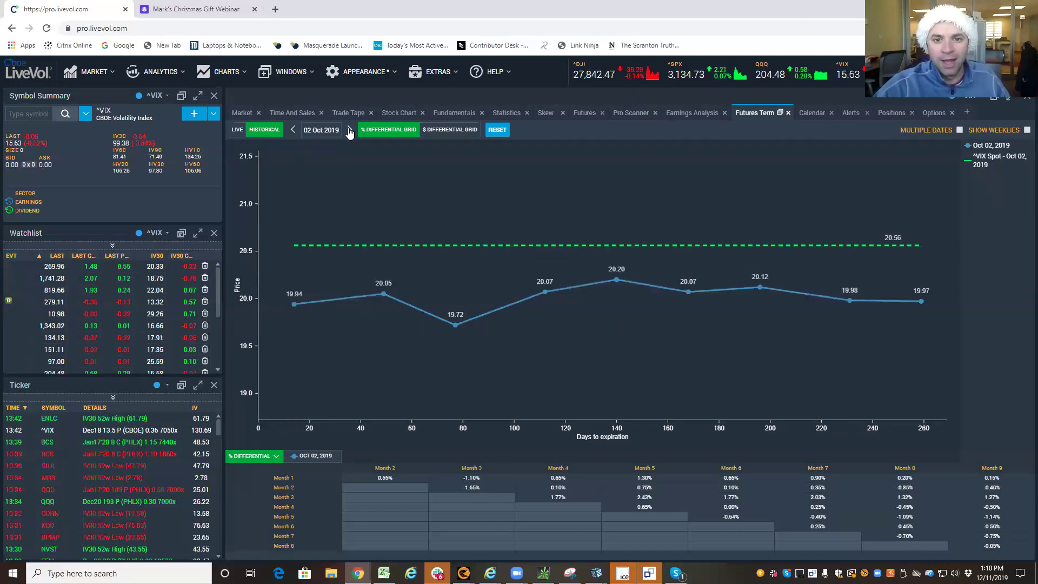
# Step: Step the curve back one trading day at a time from 01 Oct to 25 Sep 2019
pyautogui.click(293, 131)
pyautogui.click(294, 131)
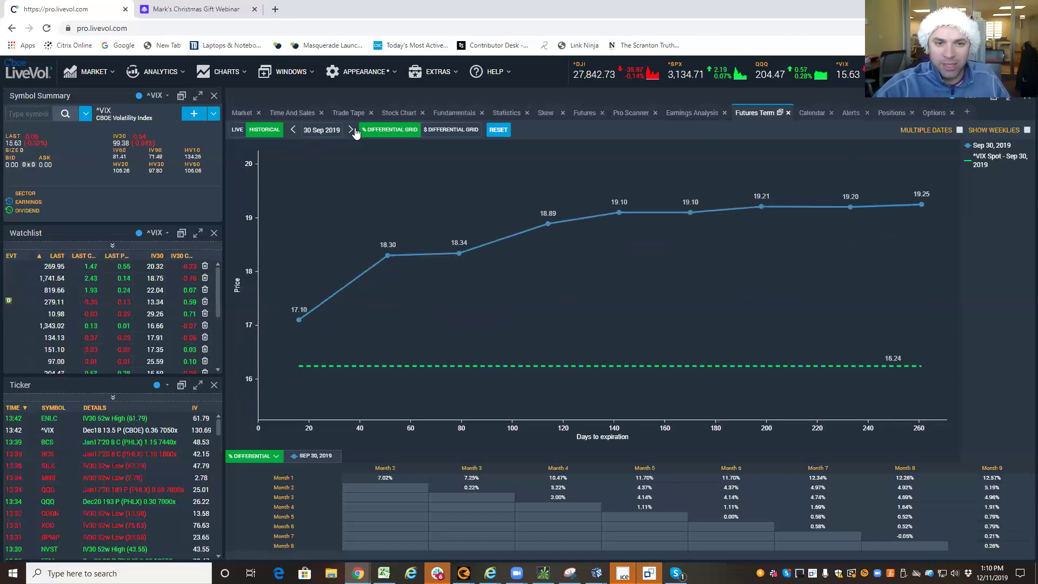
pyautogui.click(292, 130)
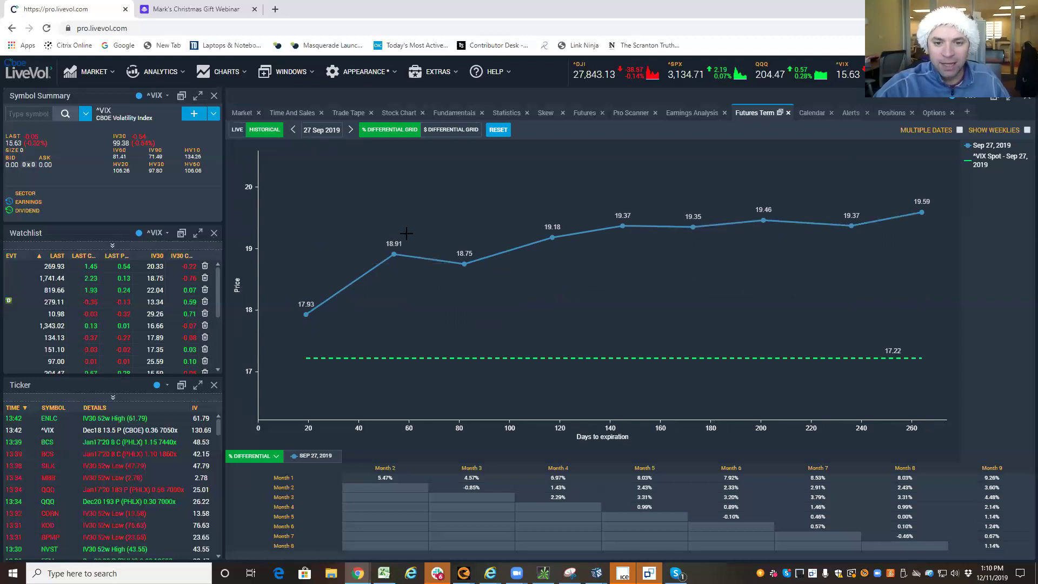
pyautogui.click(293, 130)
# Step: Step back to 23 Sep 2019, then forward day by day to the flat 02 Oct curve
pyautogui.click(293, 131)
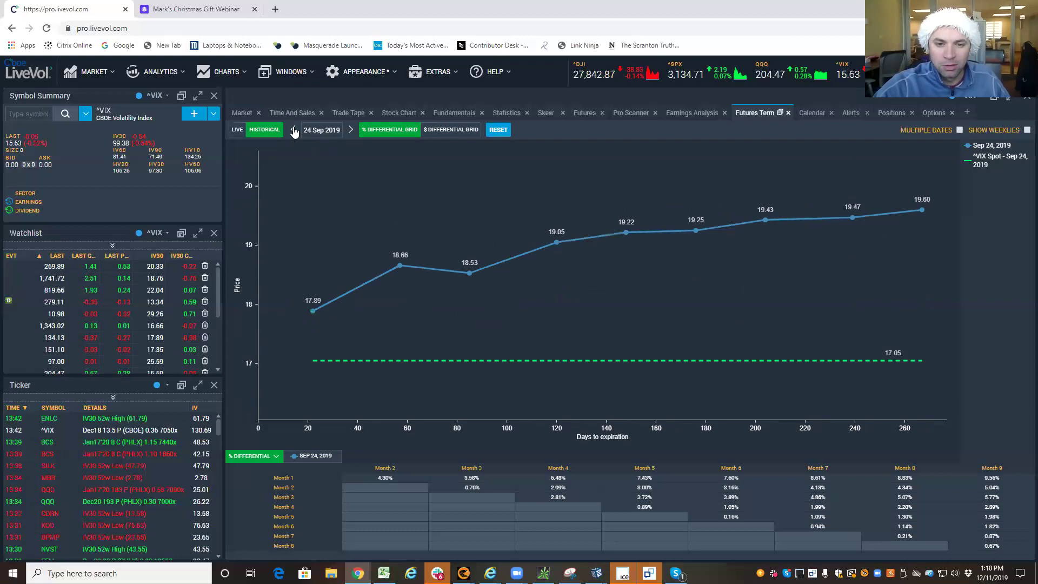
pyautogui.click(293, 130)
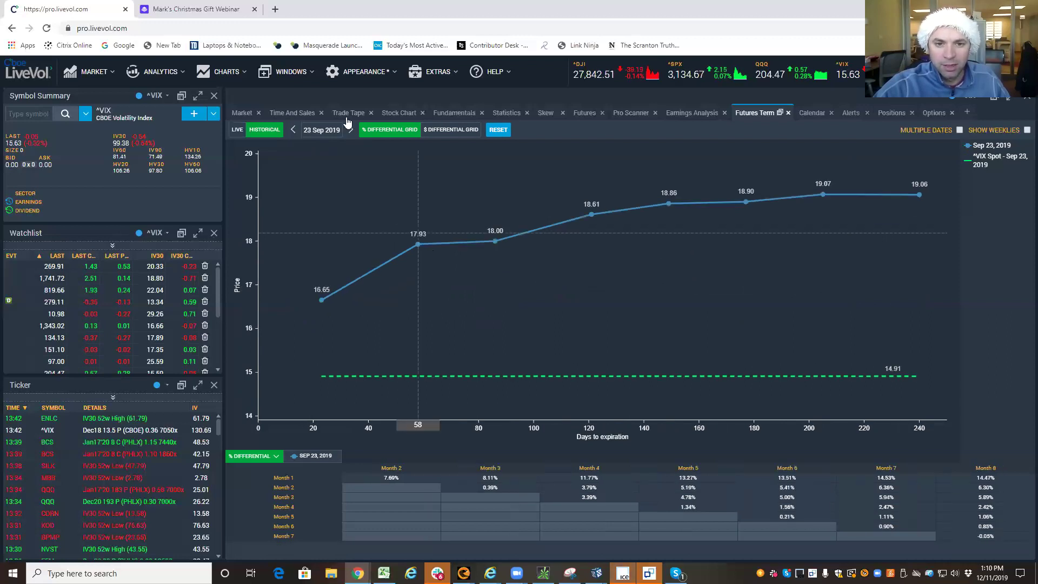
pyautogui.click(351, 130)
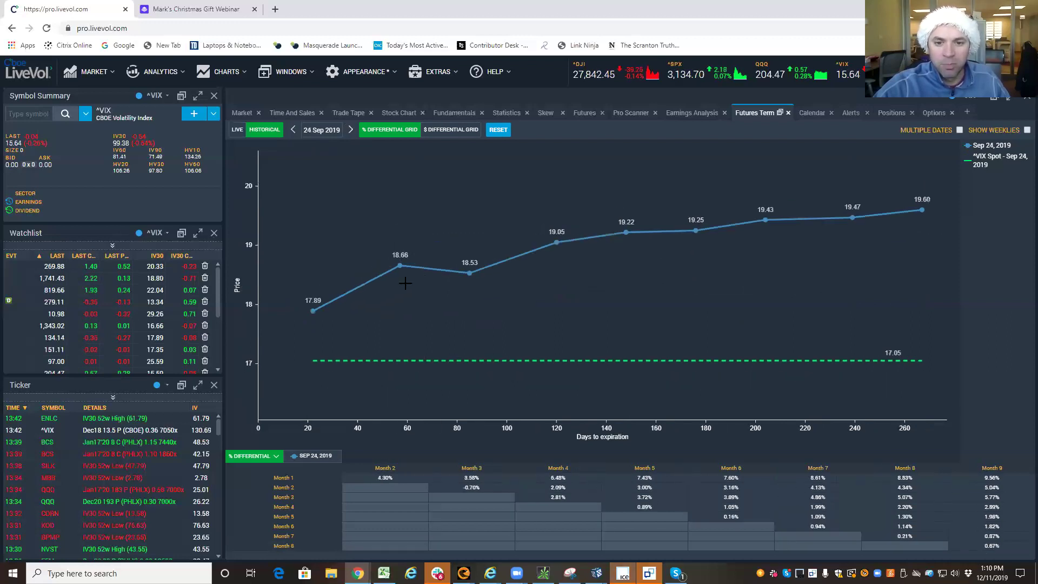
pyautogui.click(351, 130)
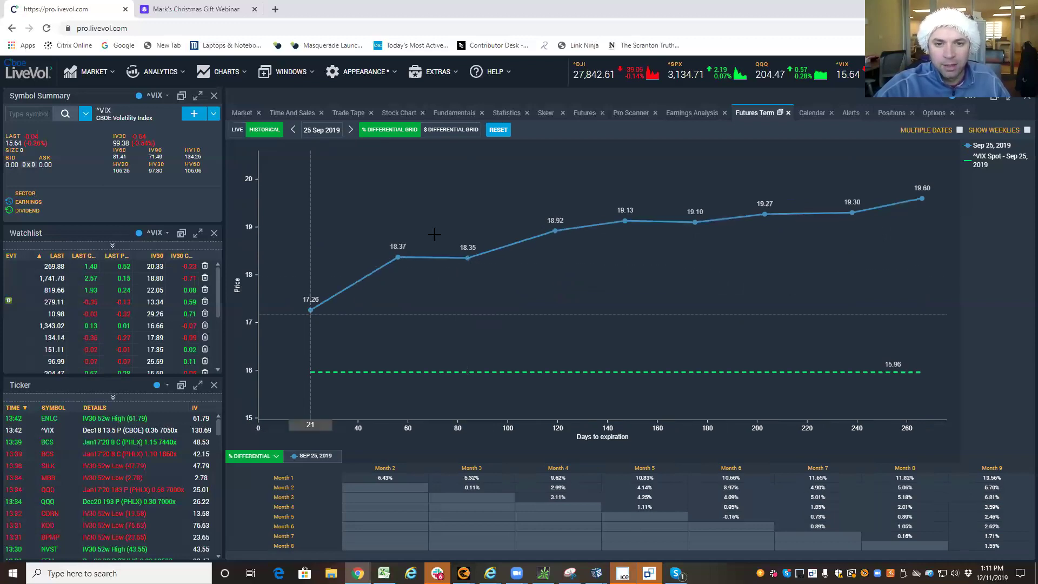
pyautogui.click(351, 130)
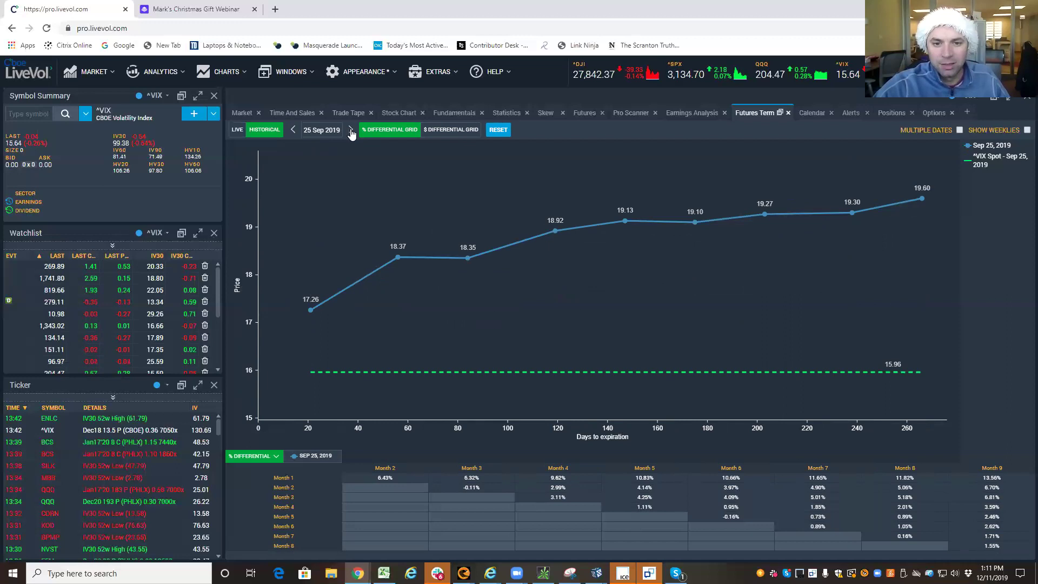
pyautogui.click(351, 130)
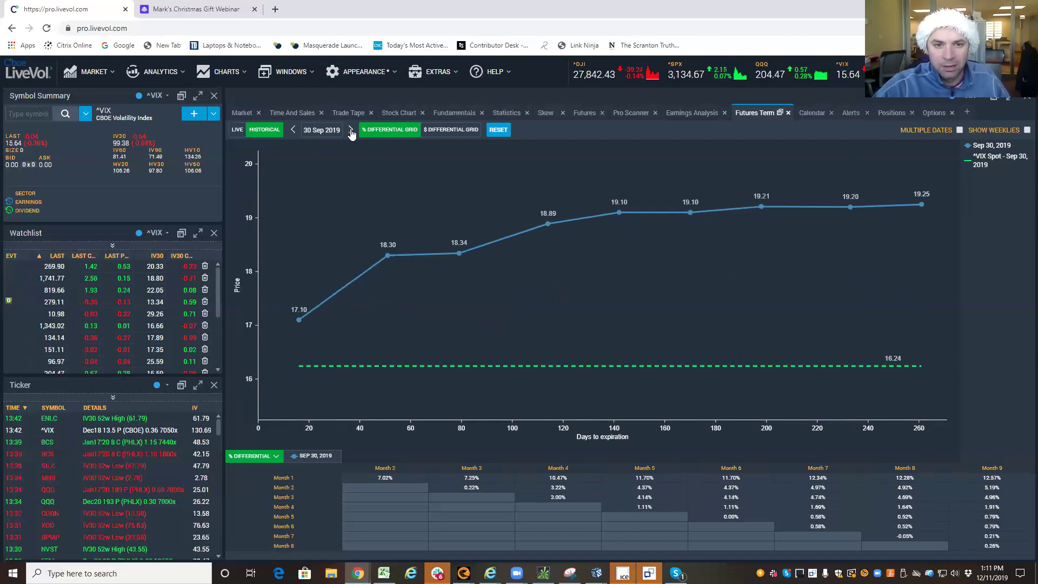
pyautogui.click(351, 130)
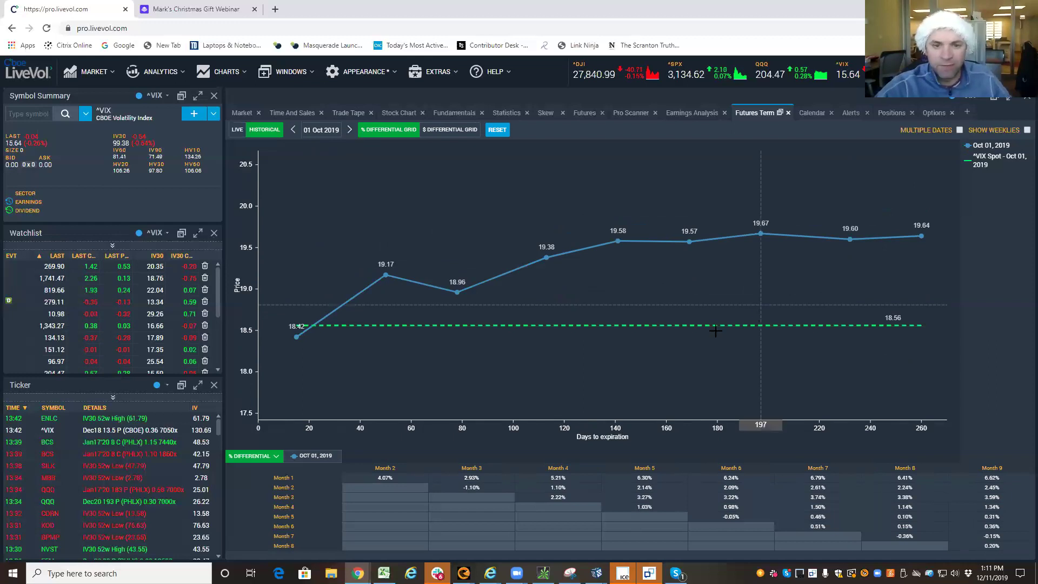
pyautogui.click(349, 131)
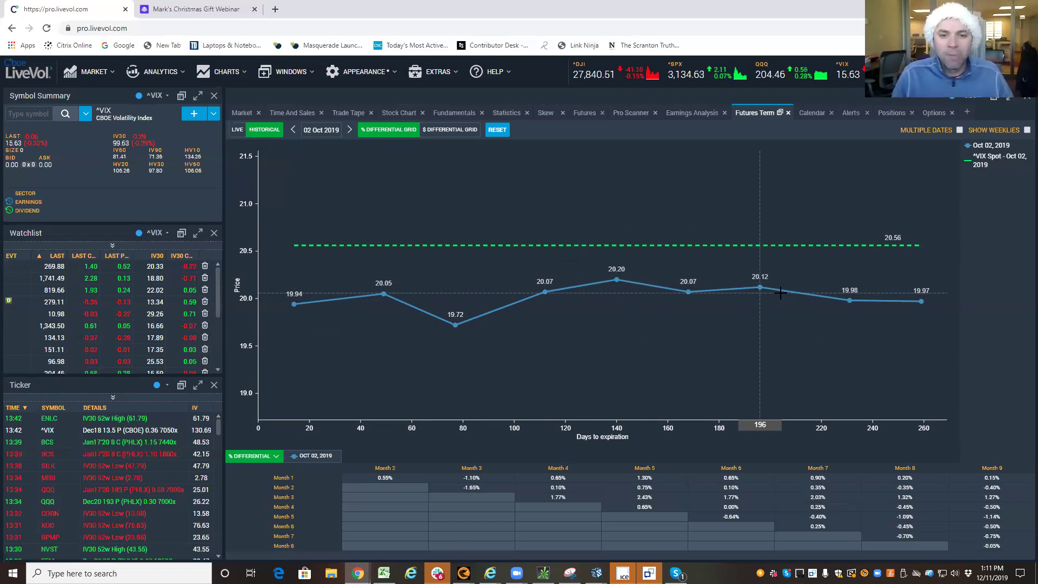
# Step: Go back to 26 Sep, then forward to the 27 Sep 2019 curve rising 17.93 to 19.59
pyautogui.click(293, 130)
pyautogui.click(293, 131)
pyautogui.click(293, 131)
pyautogui.click(293, 131)
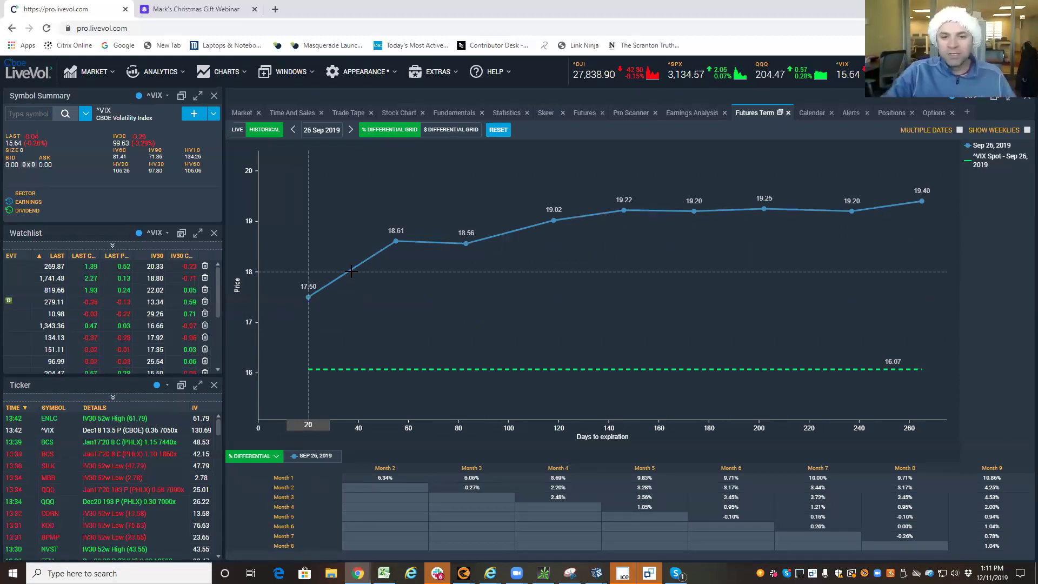
pyautogui.click(349, 131)
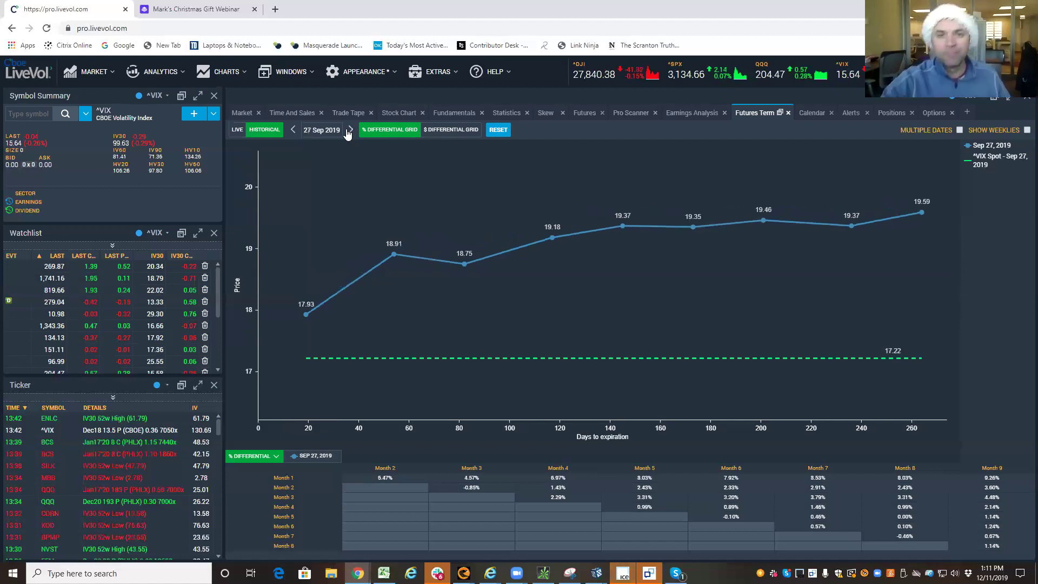